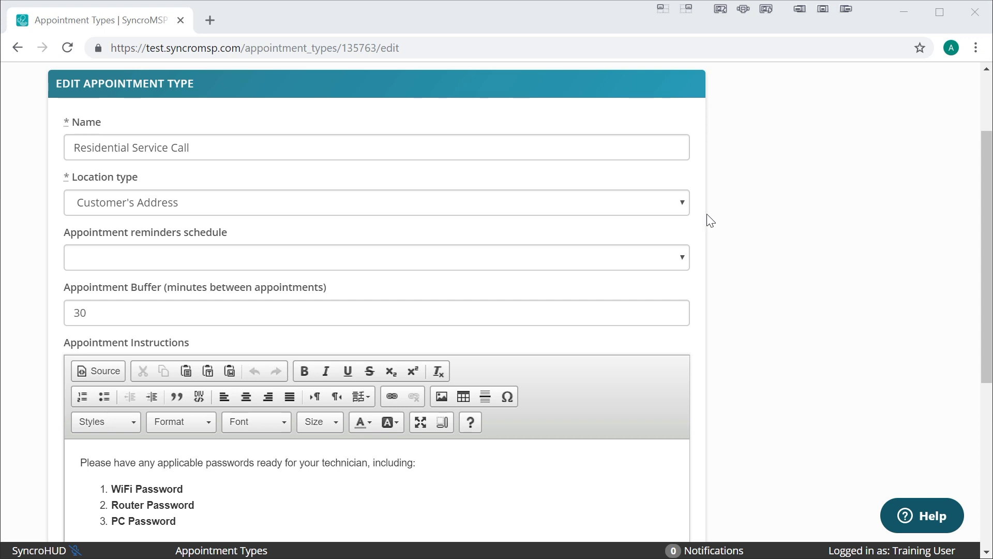
# Keep the customer's address as the appointment location type
pyautogui.click(684, 204)
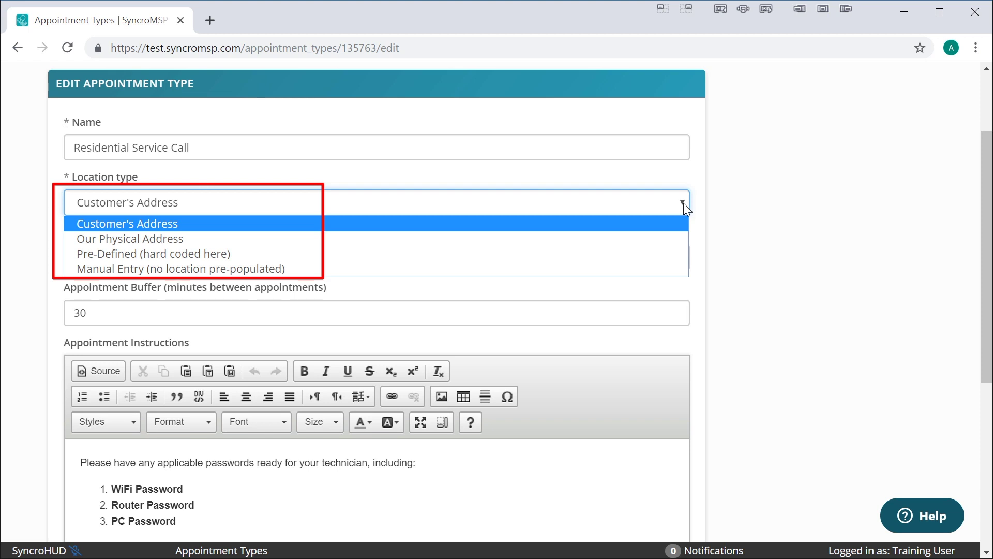
pyautogui.click(730, 221)
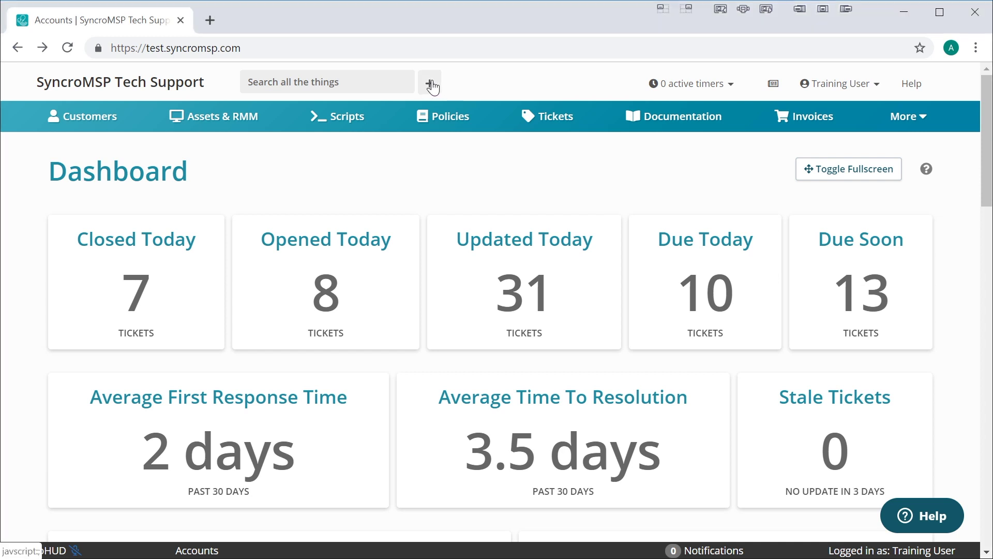
# Start a Residential Service Call appointment using the Night Before & 2 Hours Before Appointment reminders
pyautogui.click(429, 83)
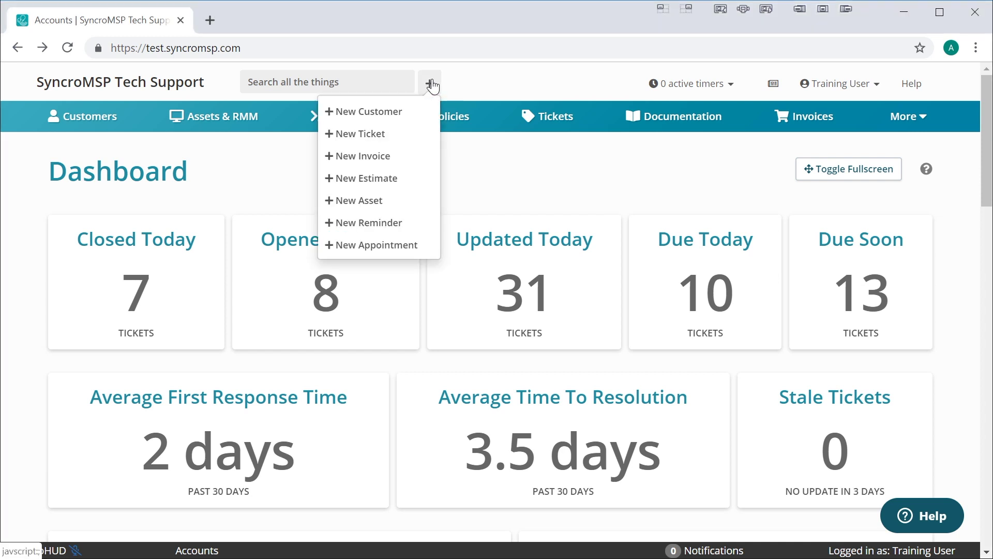
pyautogui.click(435, 247)
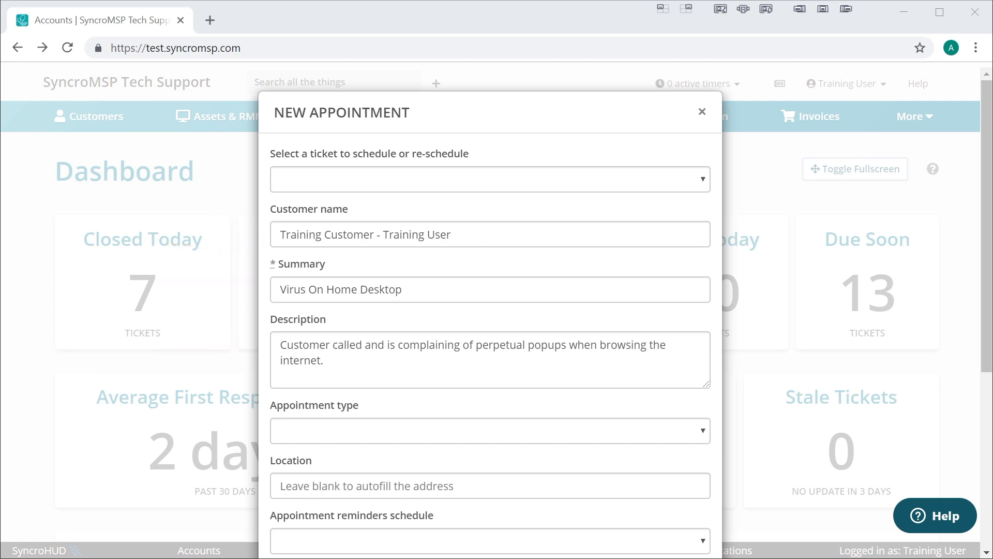
pyautogui.scroll(-1, 708, 226)
pyautogui.scroll(-2, 708, 226)
pyautogui.scroll(-1, 708, 226)
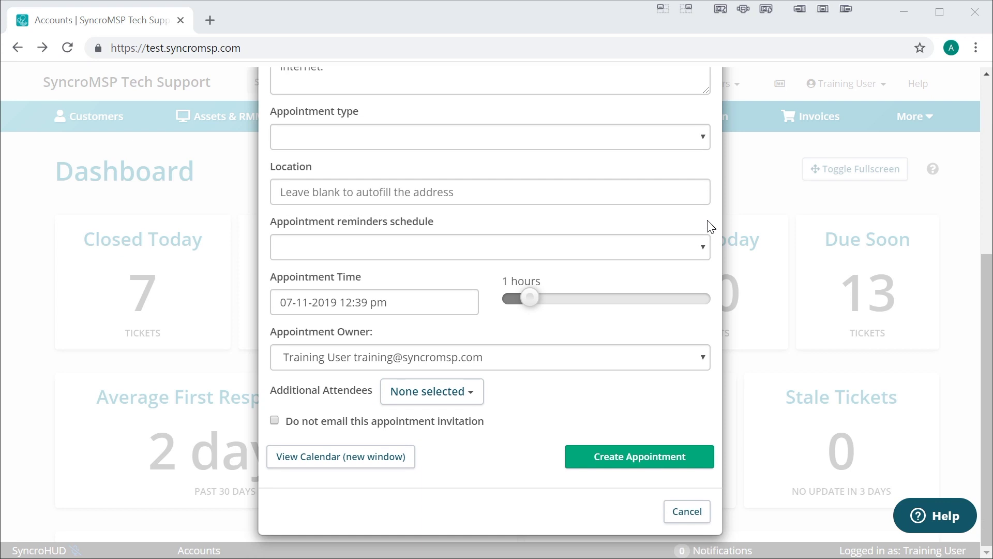
pyautogui.click(703, 137)
pyautogui.click(689, 248)
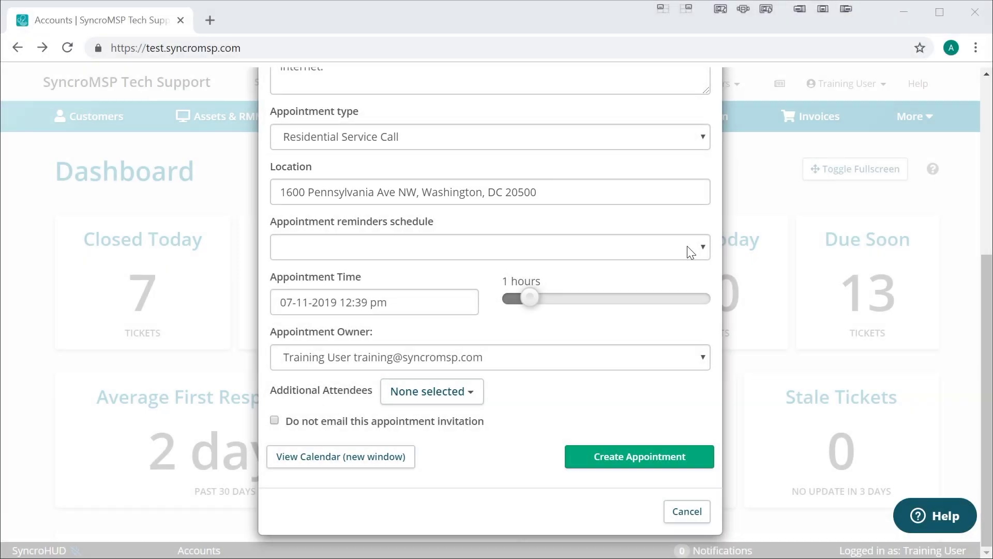
pyautogui.click(688, 248)
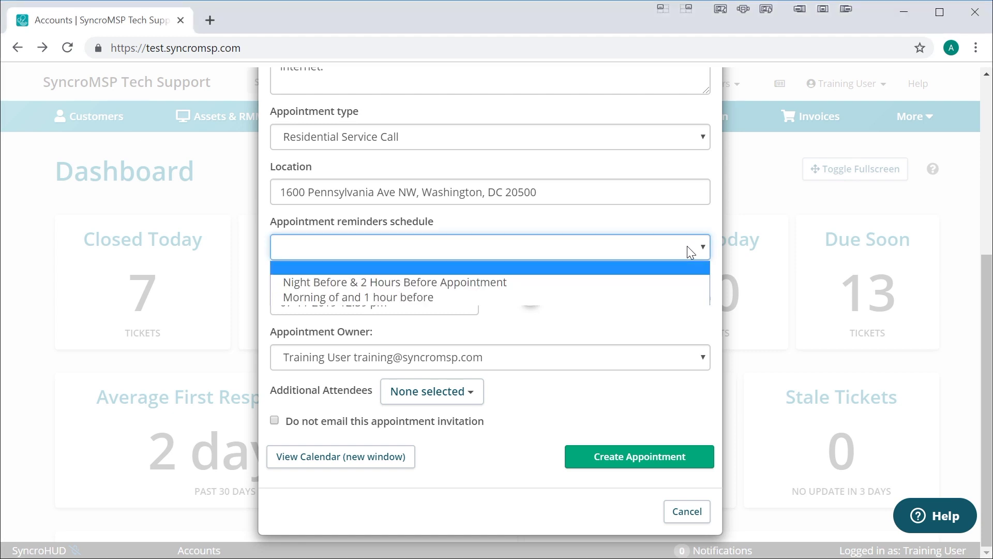
pyautogui.click(679, 282)
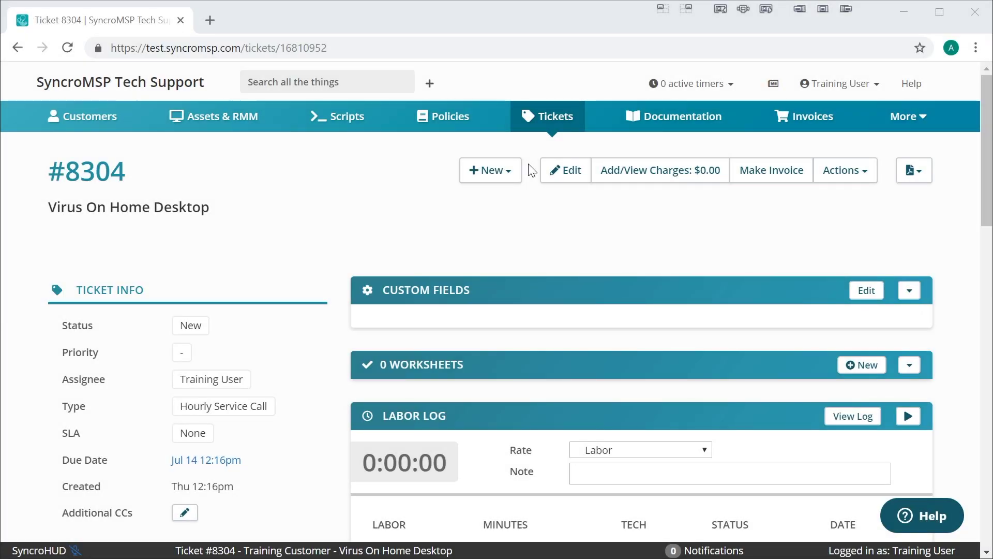
# Start a new appointment on ticket #8304 with type Residential Service Call
pyautogui.click(507, 173)
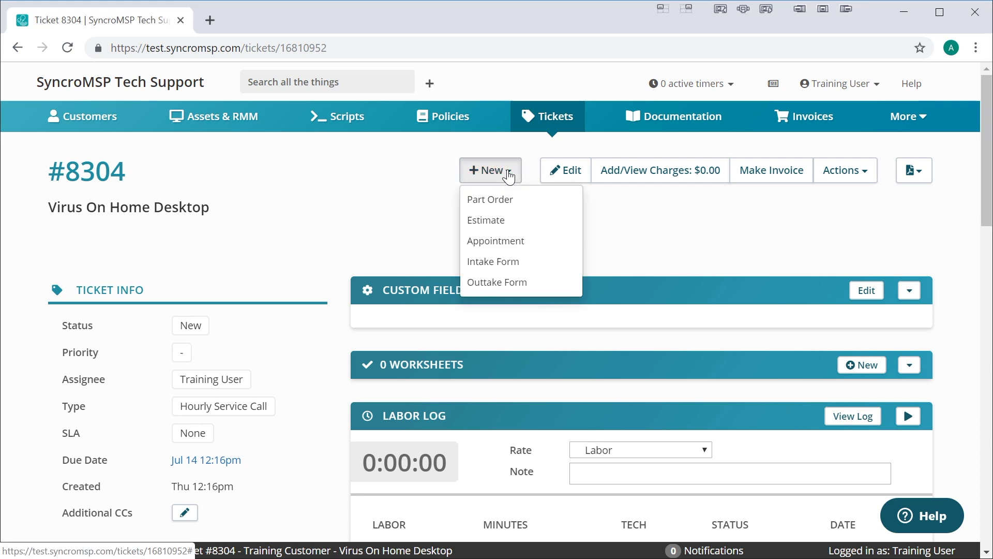
pyautogui.click(547, 247)
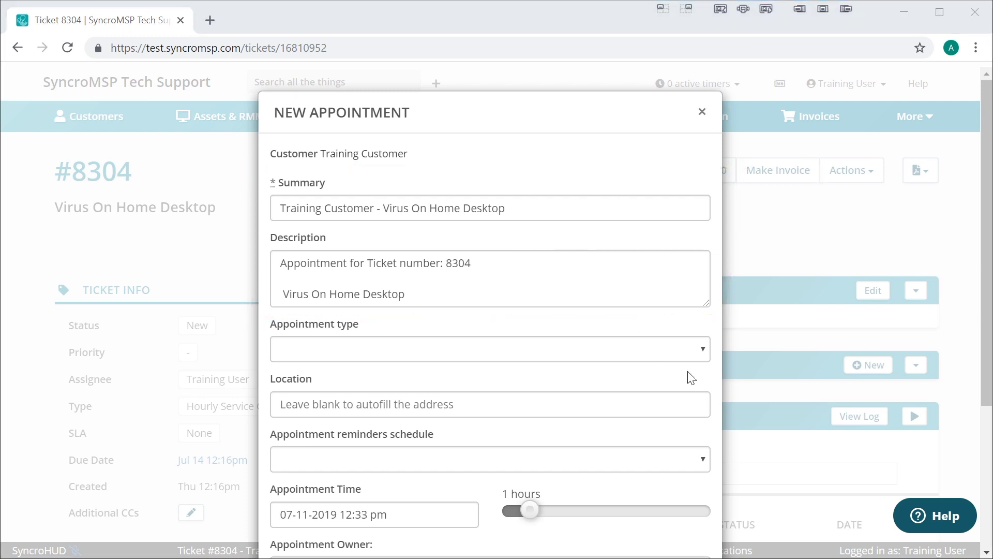
pyautogui.click(699, 358)
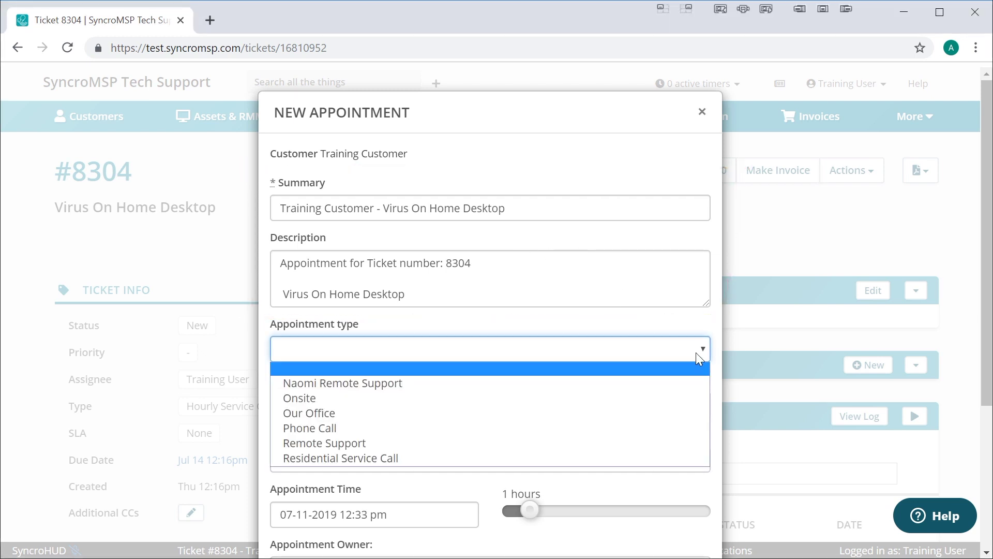
pyautogui.click(668, 459)
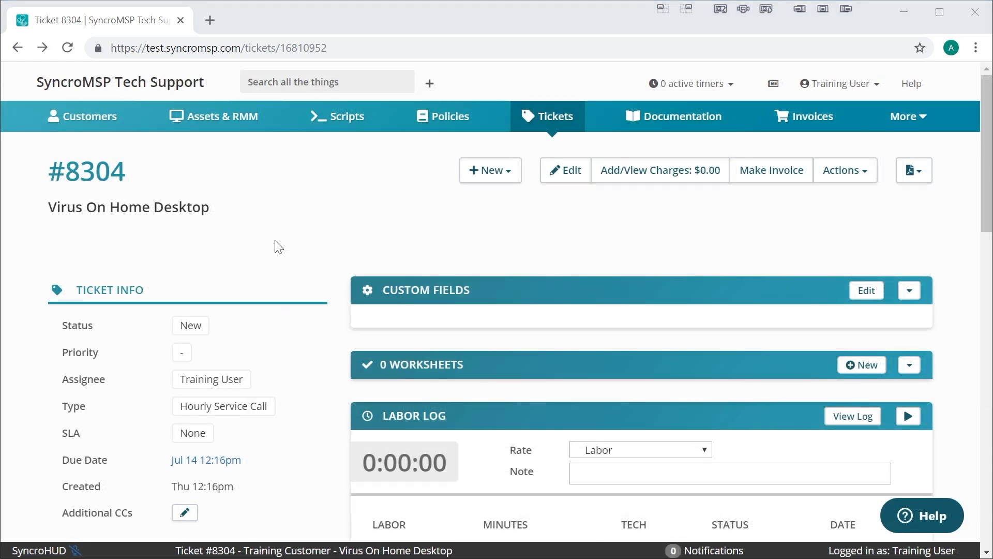
pyautogui.scroll(-2, 274, 247)
pyautogui.scroll(-2, 274, 247)
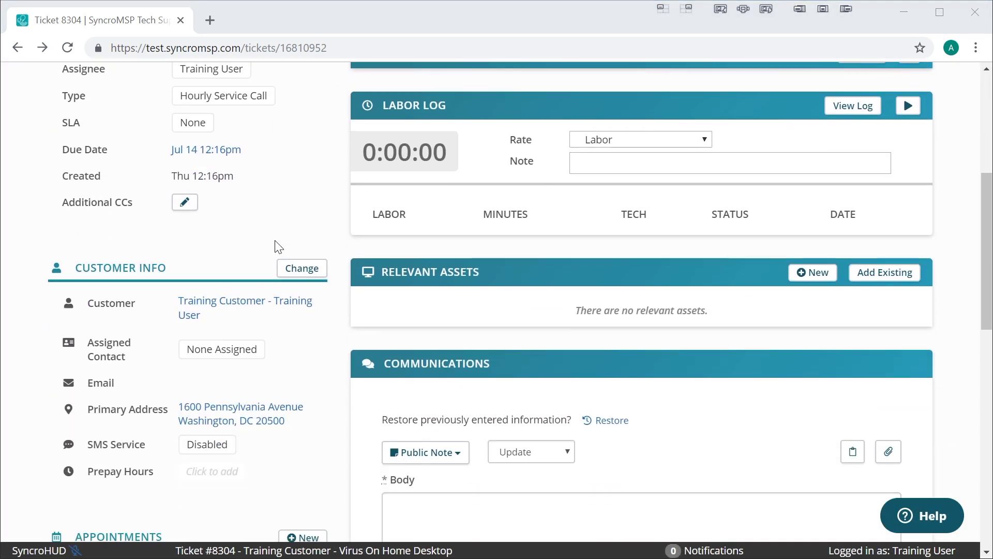
# Open the Assigned Contact dropdown to list the customer's training contacts
pyautogui.click(241, 350)
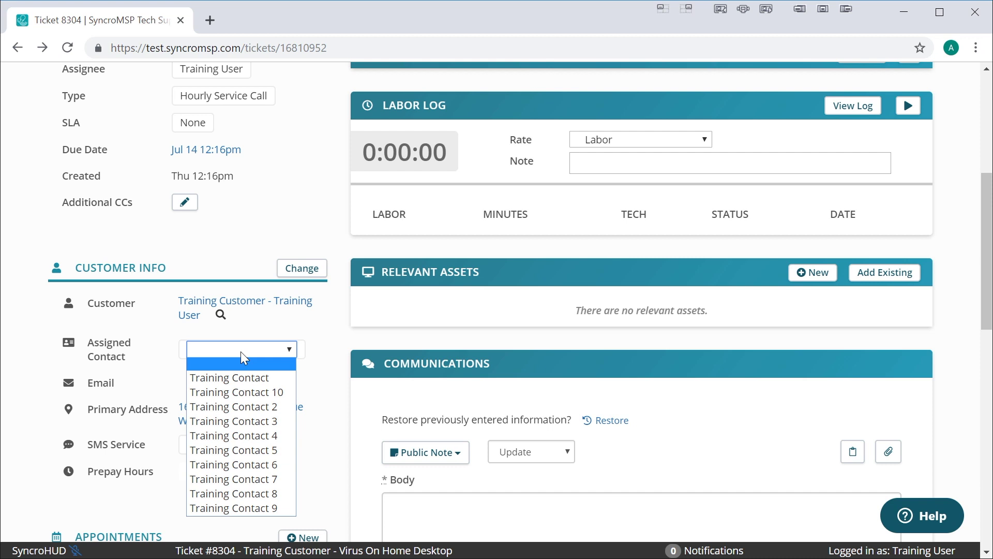